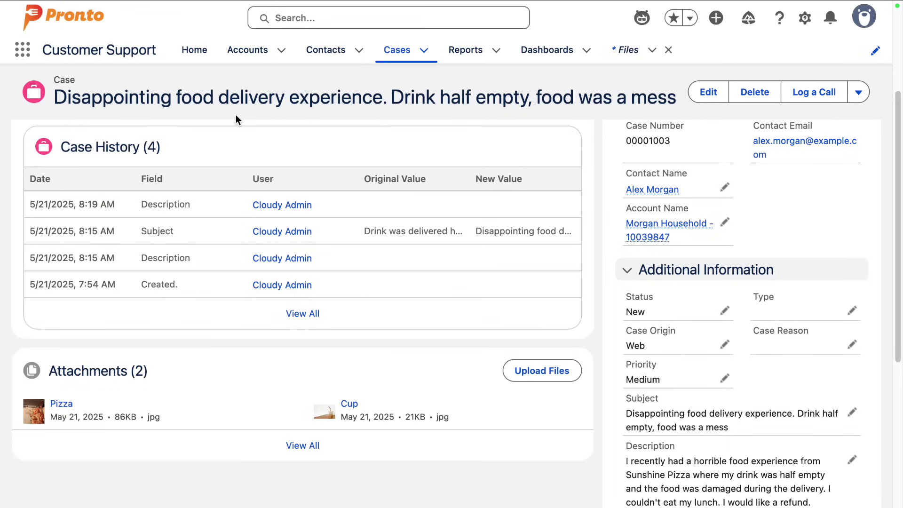
Look over the Pizza and Cup photo attachments and the Pronto Customer Dispute Resolution Policy PDF, then return to the case
{"action": "left_click", "coordinate": [62, 405]}
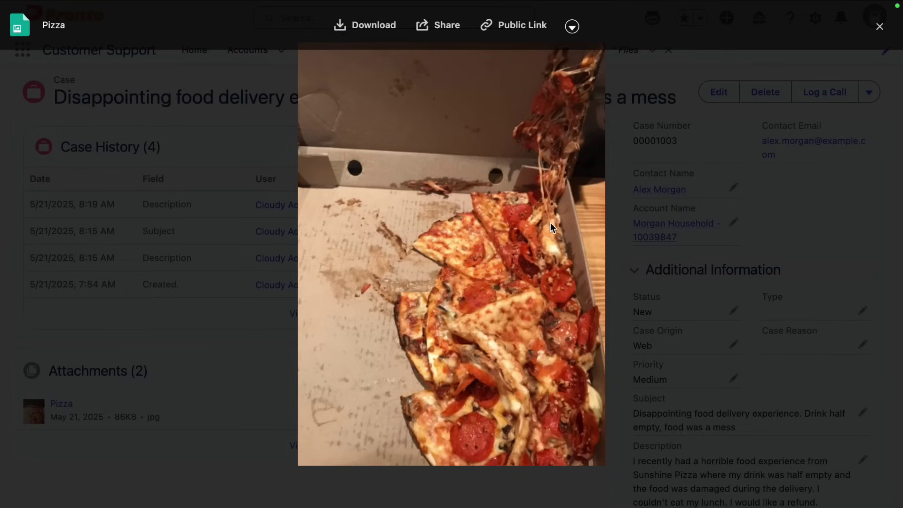
{"action": "left_click", "coordinate": [880, 27]}
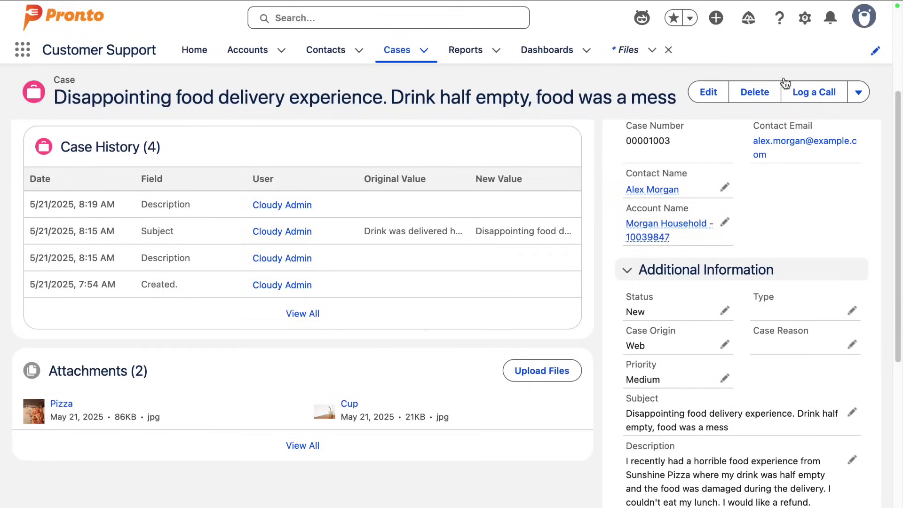
{"action": "left_click", "coordinate": [348, 405]}
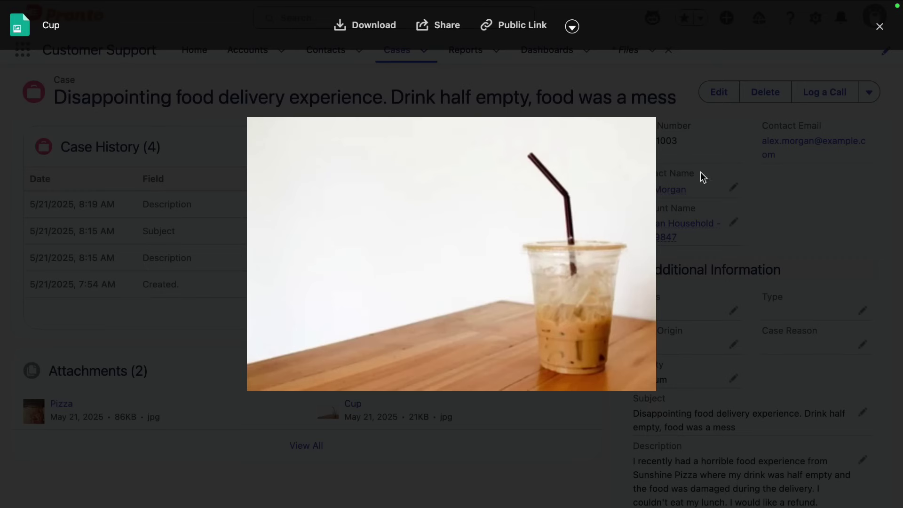
{"action": "left_click", "coordinate": [881, 25]}
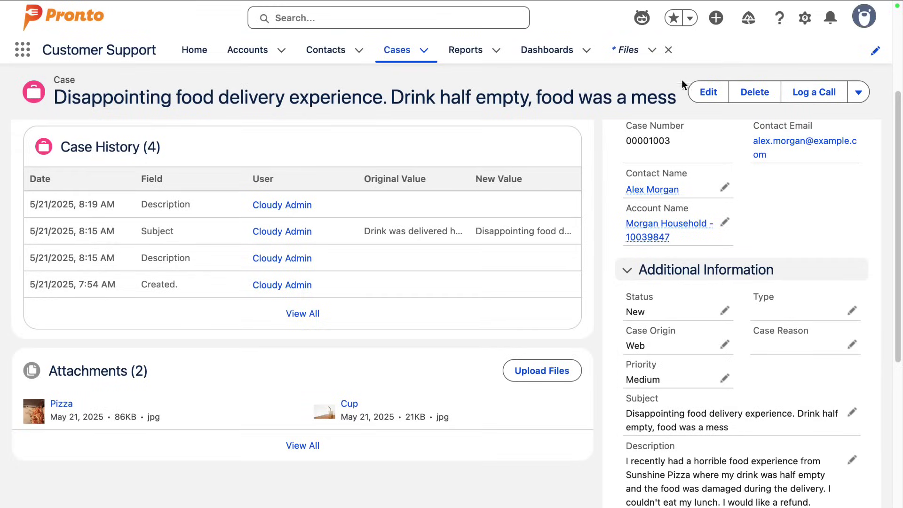
{"action": "left_click", "coordinate": [625, 52]}
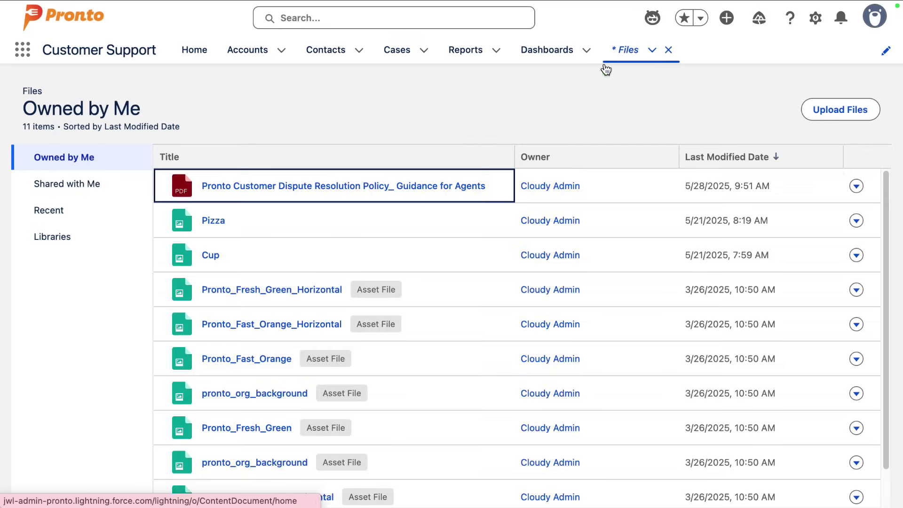
{"action": "left_click", "coordinate": [336, 188]}
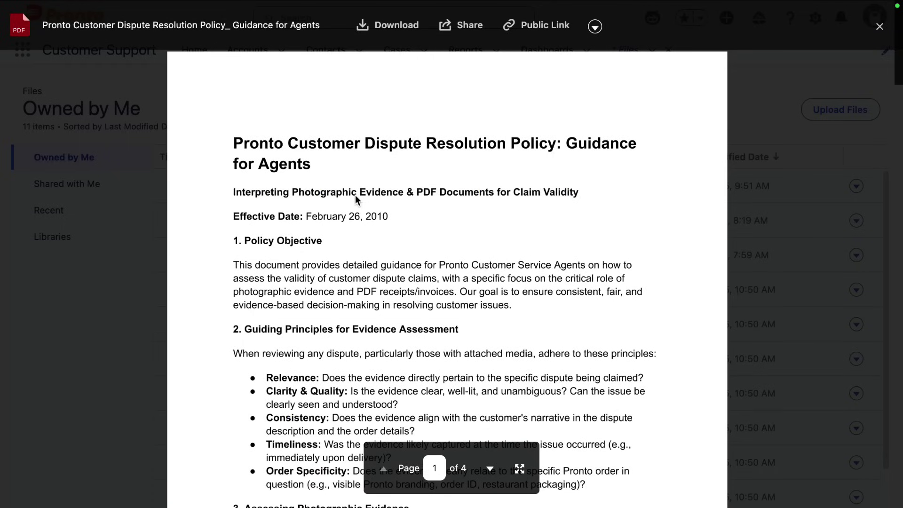
{"action": "key", "text": "alt+Left"}
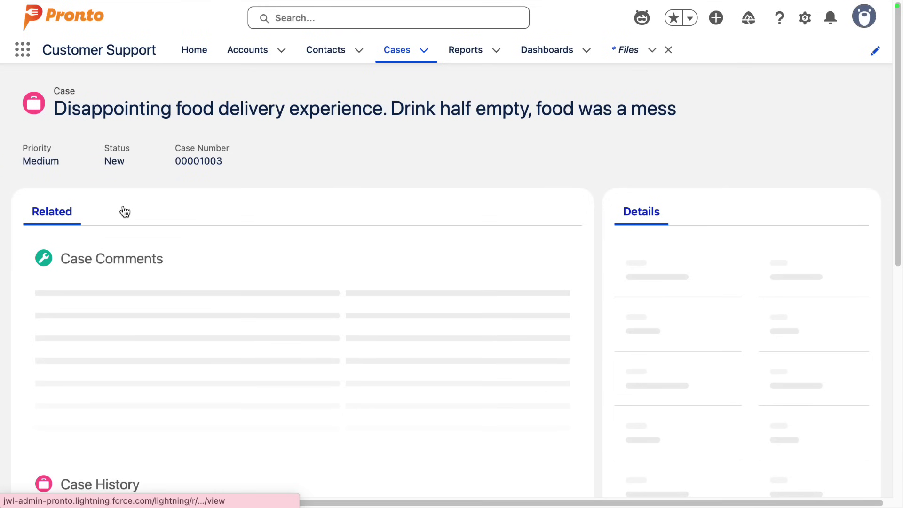
Ask the Agentforce Employee Agent to assess the current record's order-dispute validity, then answer 'this record'
{"action": "left_click", "coordinate": [642, 18]}
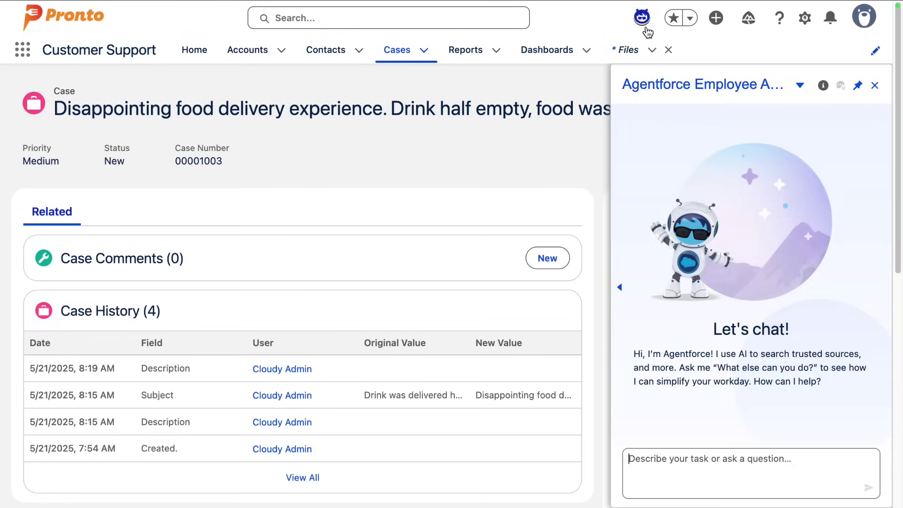
{"action": "left_click", "coordinate": [668, 92]}
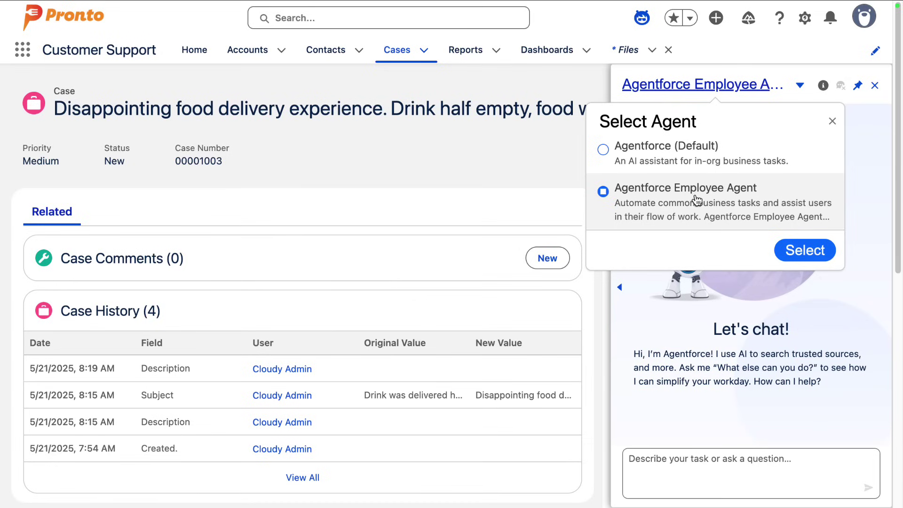
{"action": "left_click", "coordinate": [830, 124]}
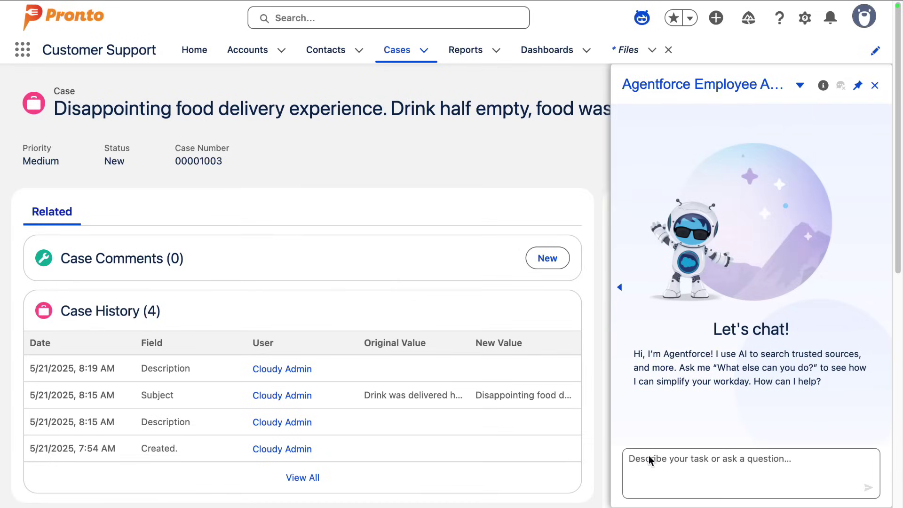
{"action": "left_click", "coordinate": [652, 481]}
{"action": "type", "text": "Please help me assess the validity of the order dispute for the current record"}
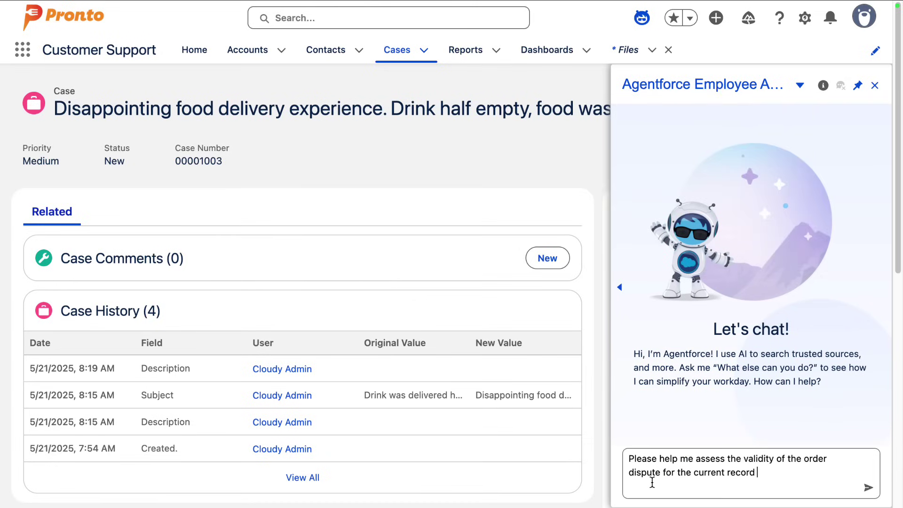
{"action": "key", "text": "Return"}
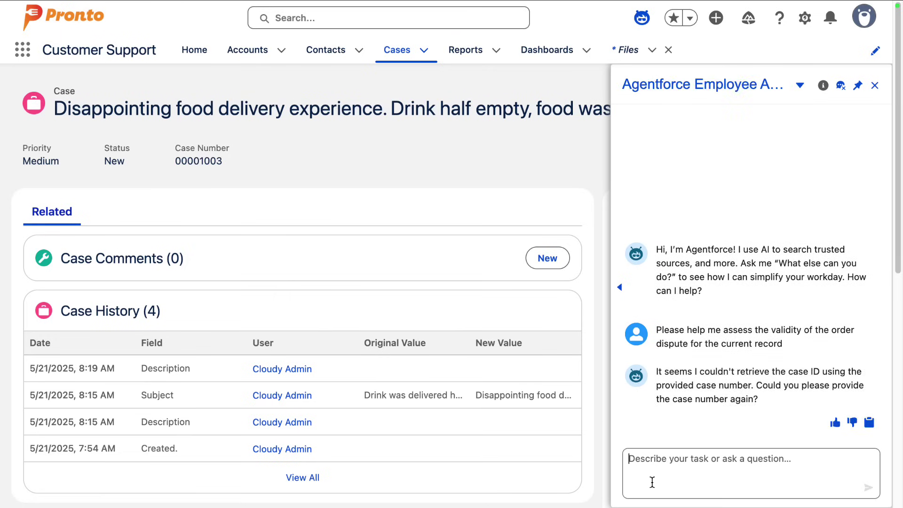
{"action": "type", "text": "this record"}
{"action": "key", "text": "Return"}
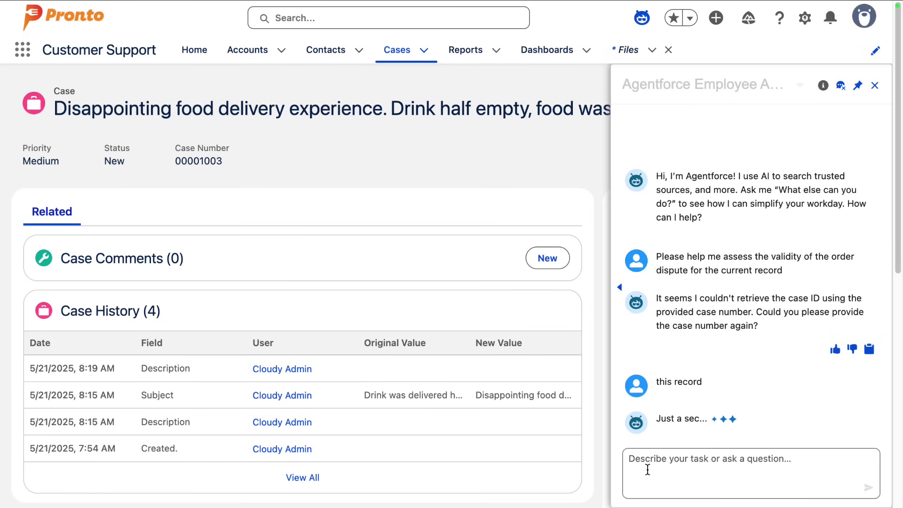
{"action": "scroll", "coordinate": [677, 265], "scroll_direction": "up", "scroll_amount": 5}
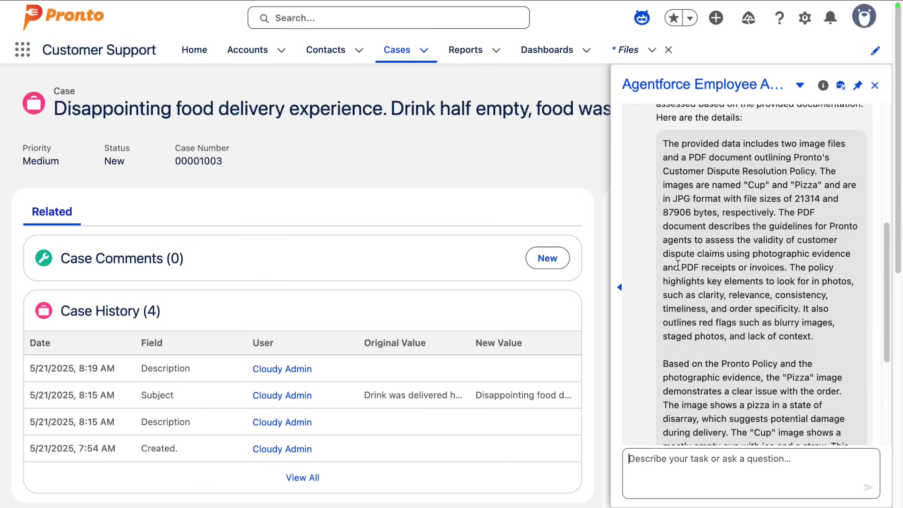
Read the agent's reply, highlighting 'Pizza', delivery damage, 'mostly empty' and the possible spill phrases
{"action": "scroll", "coordinate": [677, 266], "scroll_direction": "up", "scroll_amount": 1}
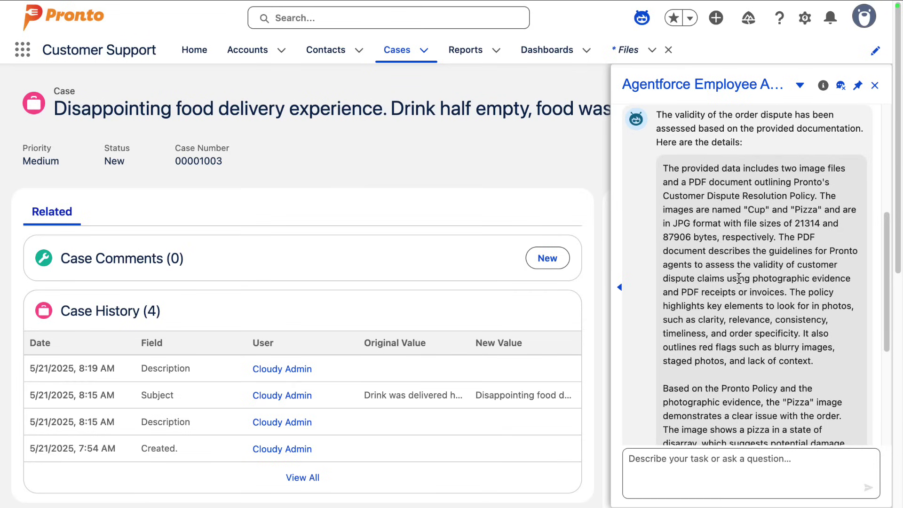
{"action": "scroll", "coordinate": [752, 338], "scroll_direction": "down", "scroll_amount": 5}
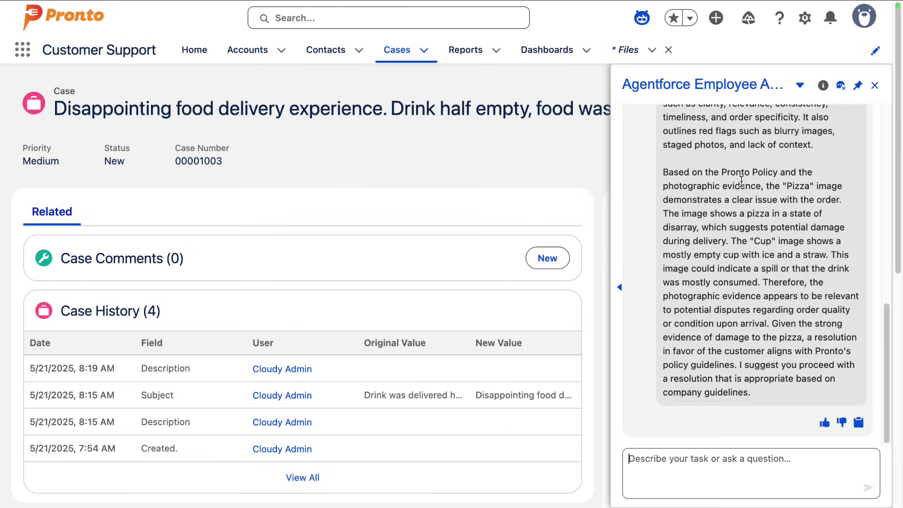
{"action": "double_click", "coordinate": [796, 186]}
{"action": "scroll", "coordinate": [805, 182], "scroll_direction": "up", "scroll_amount": 1}
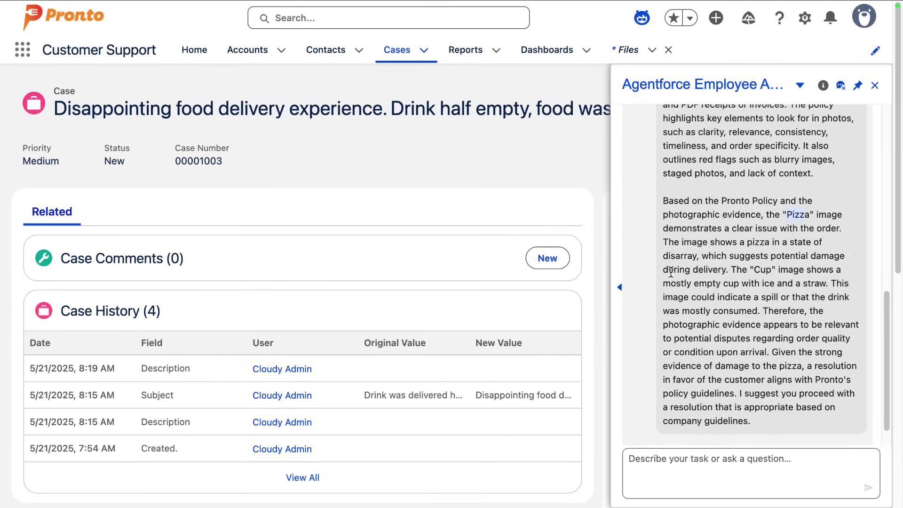
{"action": "left_click_drag", "start_coordinate": [669, 270], "coordinate": [726, 270]}
{"action": "left_click_drag", "start_coordinate": [663, 283], "coordinate": [820, 282]}
{"action": "left_click_drag", "start_coordinate": [717, 297], "coordinate": [779, 297]}
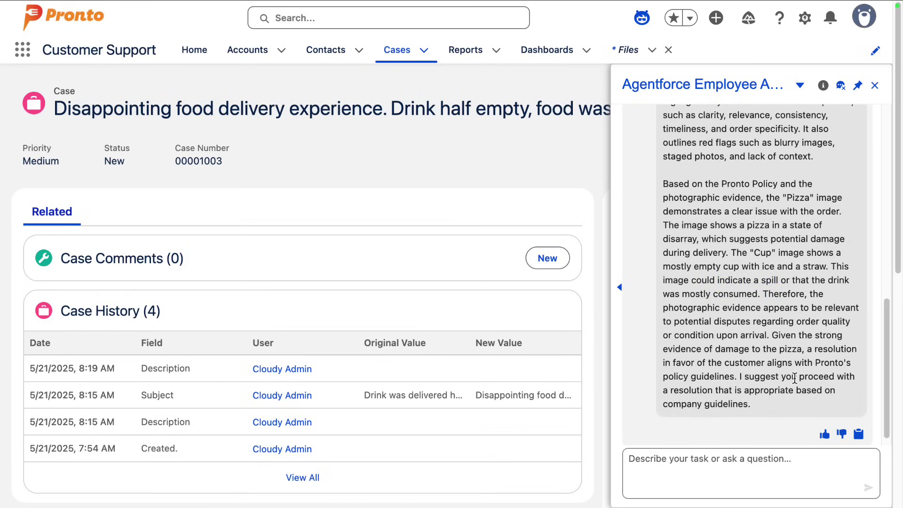
{"action": "left_click", "coordinate": [695, 396]}
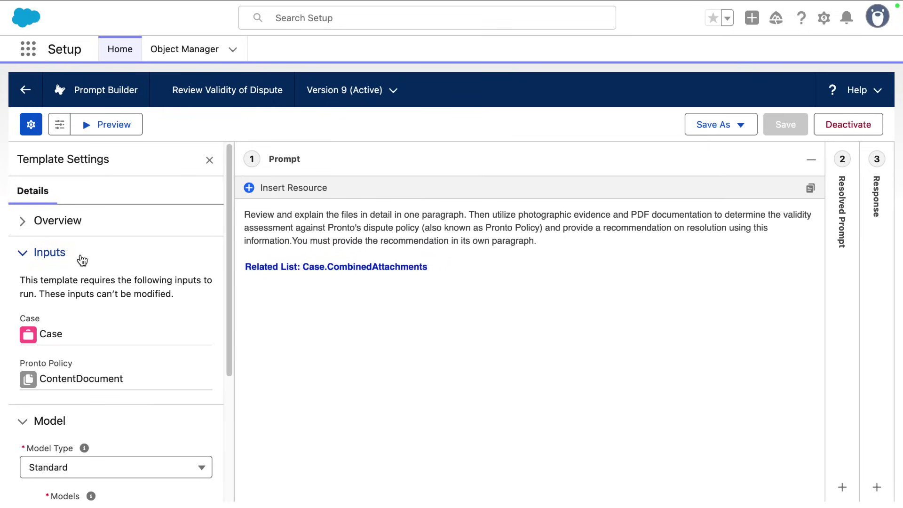
{"action": "scroll", "coordinate": [82, 260], "scroll_direction": "down", "scroll_amount": 3}
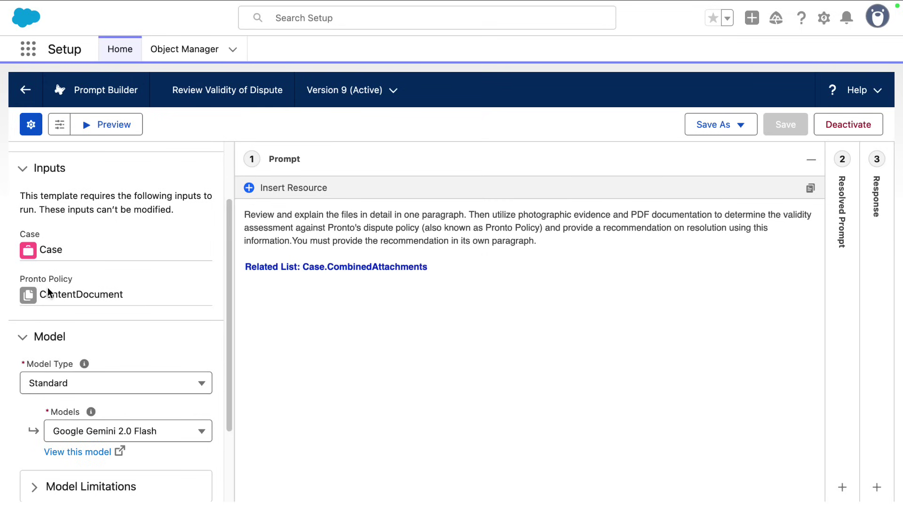
{"action": "scroll", "coordinate": [50, 292], "scroll_direction": "down", "scroll_amount": 3}
{"action": "scroll", "coordinate": [64, 287], "scroll_direction": "down", "scroll_amount": 1}
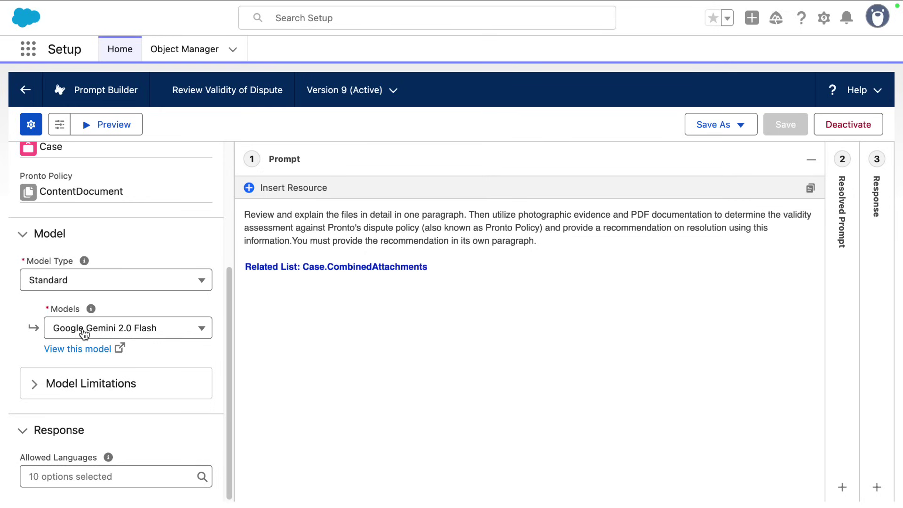
{"action": "scroll", "coordinate": [84, 331], "scroll_direction": "up", "scroll_amount": 6}
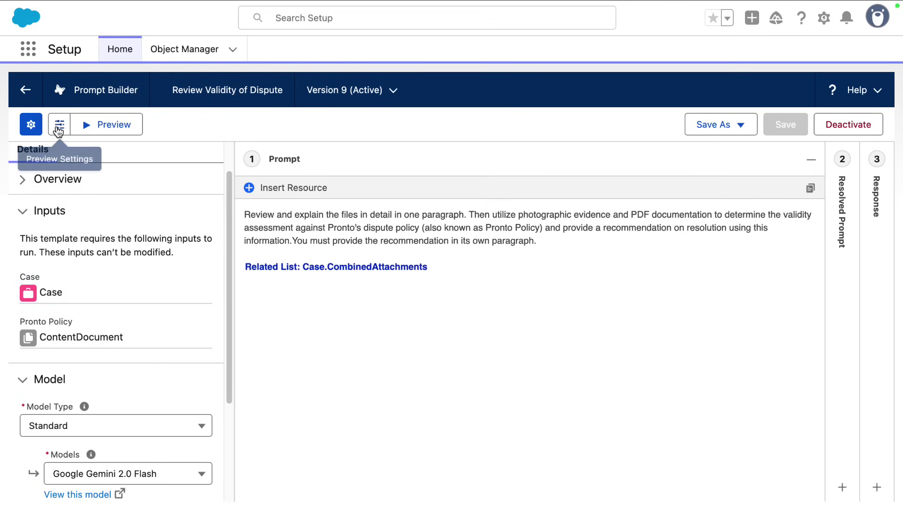
Set the preview inputs to the dispute case and the Pronto dispute resolution policy PDF, then run Preview
{"action": "left_click", "coordinate": [58, 128]}
{"action": "left_click", "coordinate": [75, 232]}
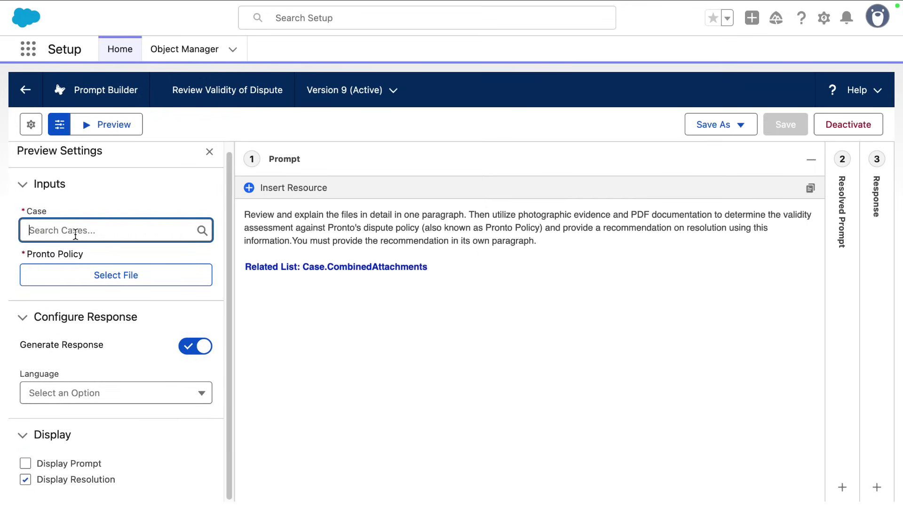
{"action": "type", "text": "0"}
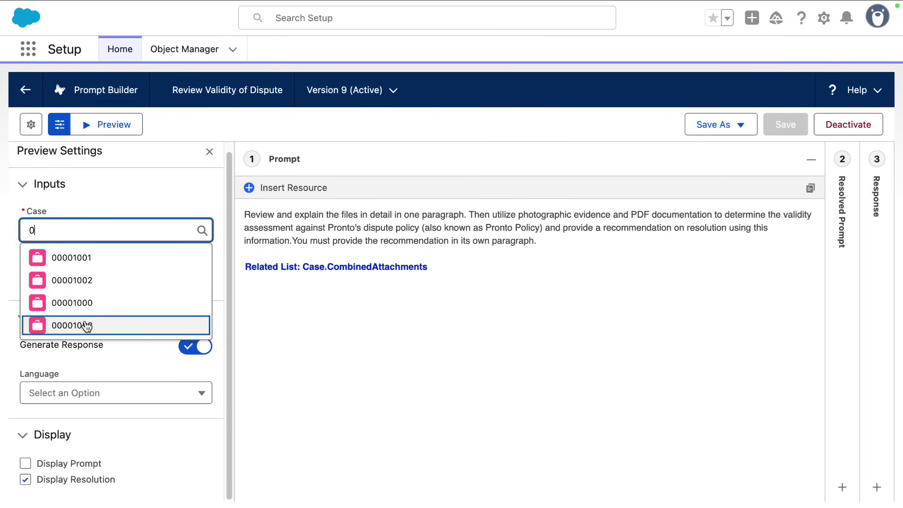
{"action": "left_click", "coordinate": [85, 324]}
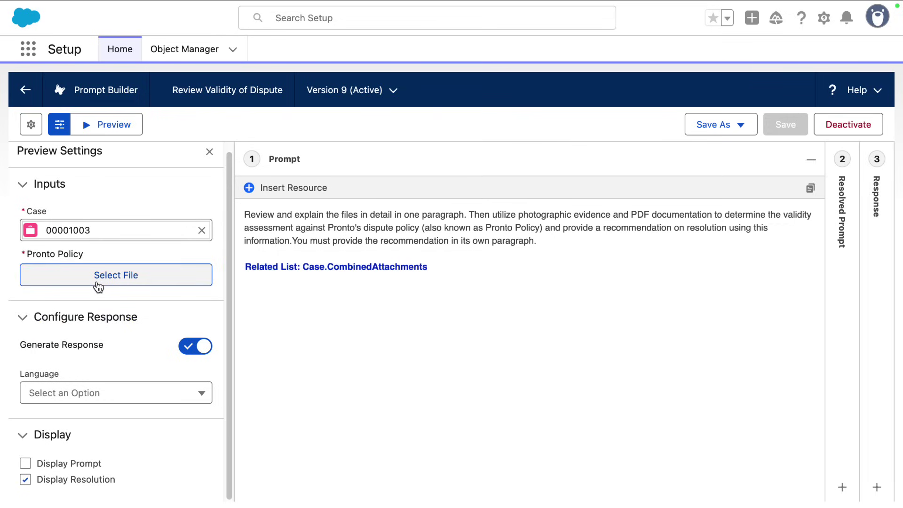
{"action": "left_click", "coordinate": [97, 284]}
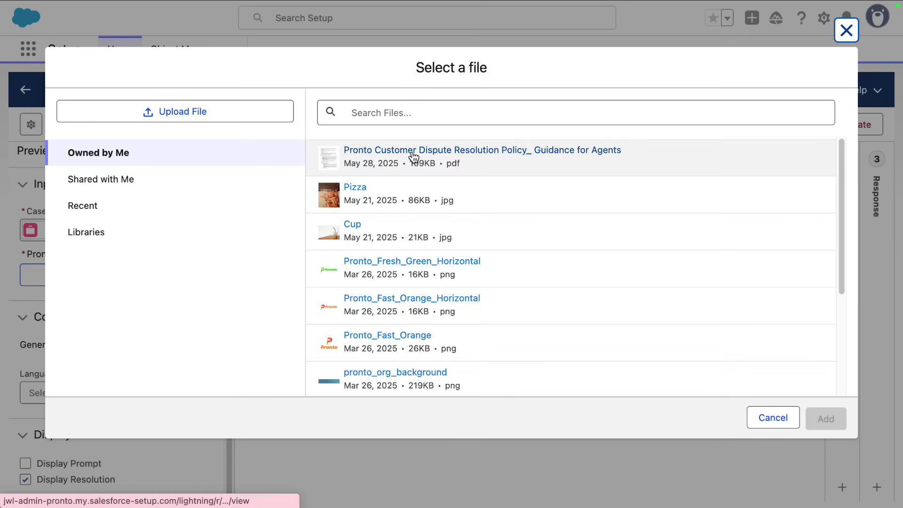
{"action": "left_click", "coordinate": [414, 157]}
{"action": "left_click", "coordinate": [827, 419]}
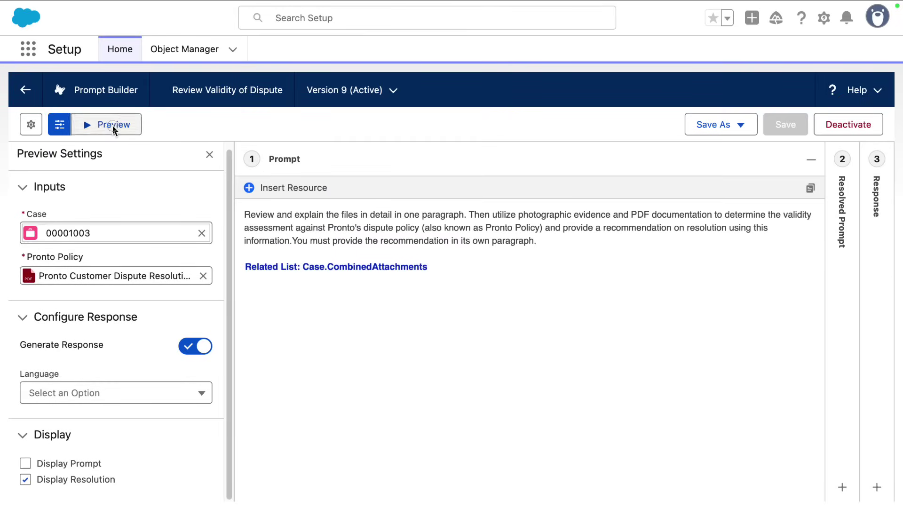
{"action": "left_click", "coordinate": [112, 125]}
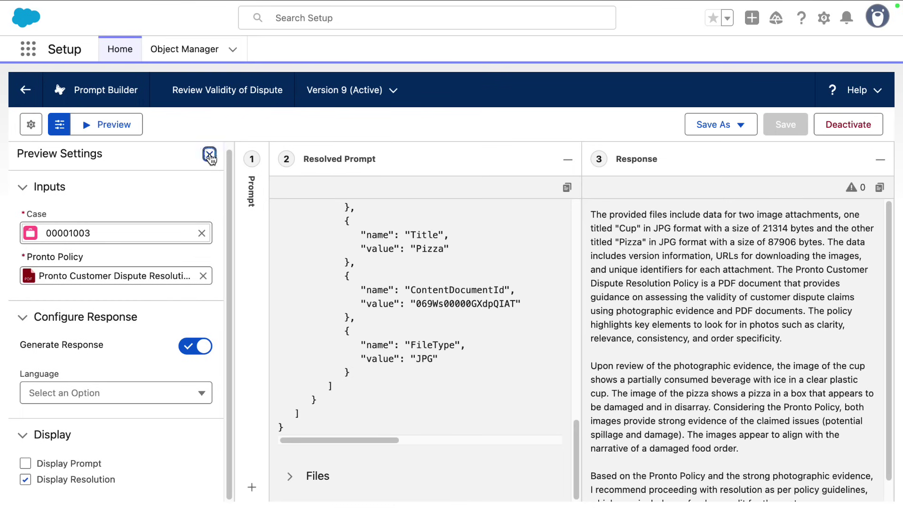
Hide Preview Settings, scroll the Resolved Prompt, and expand its Files list showing the policy PDF, Cup and Pizza
{"action": "left_click", "coordinate": [209, 154]}
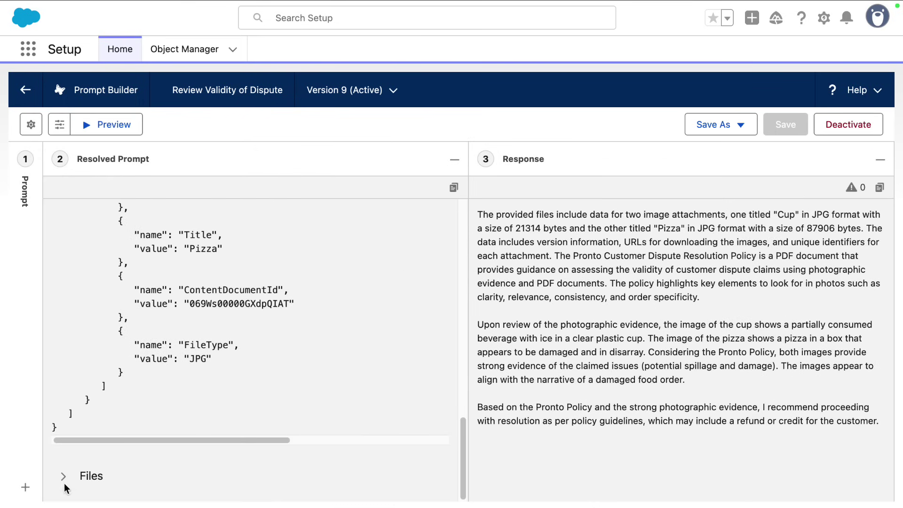
{"action": "scroll", "coordinate": [124, 313], "scroll_direction": "up", "scroll_amount": 15}
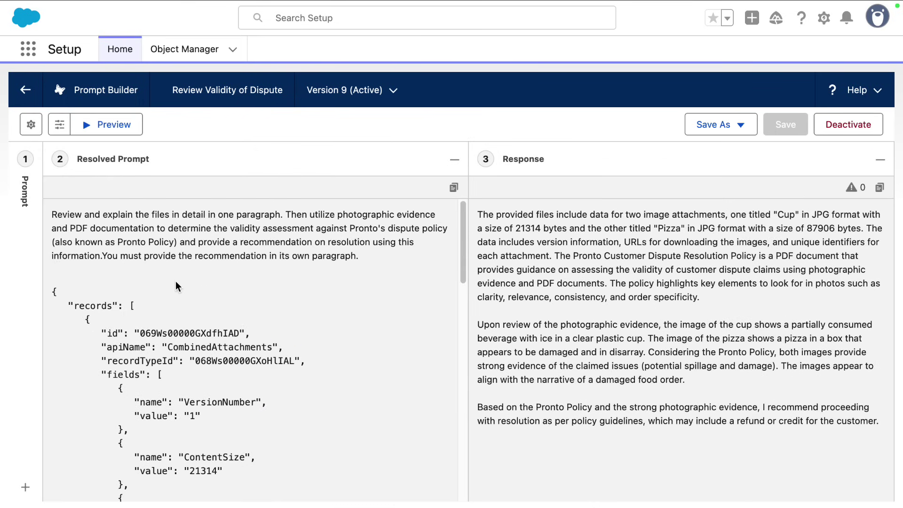
{"action": "scroll", "coordinate": [178, 286], "scroll_direction": "down", "scroll_amount": 1}
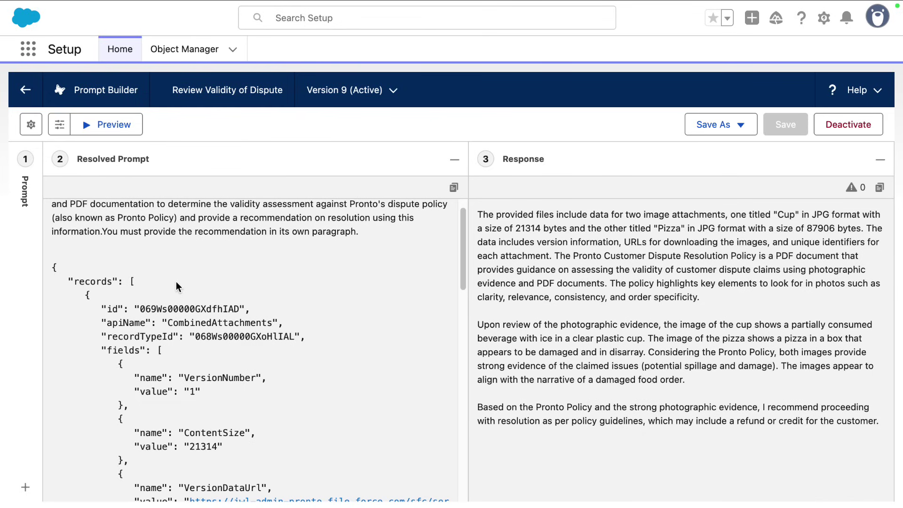
{"action": "scroll", "coordinate": [177, 286], "scroll_direction": "down", "scroll_amount": 10}
{"action": "left_click", "coordinate": [65, 477]}
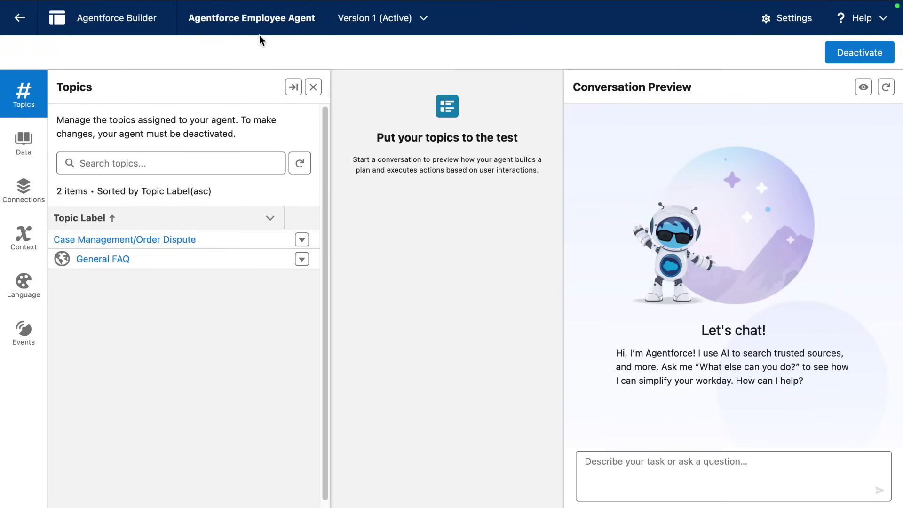
Ask the agent in Conversation Preview to assess the order dispute's validity for the case number, then view the plan trace
{"action": "left_click", "coordinate": [612, 466]}
{"action": "type", "text": "Please help me assess the validity of the order dispute, 00001003"}
{"action": "key", "text": "Return"}
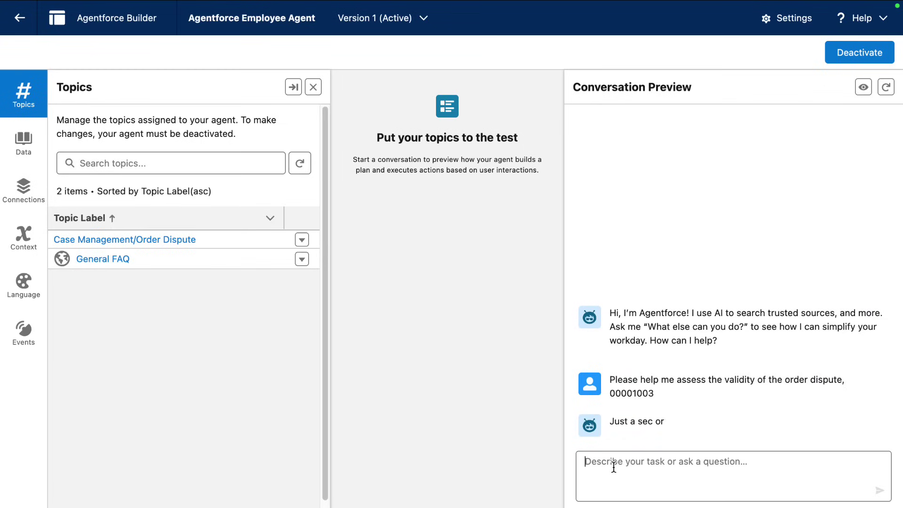
{"action": "left_click", "coordinate": [312, 87]}
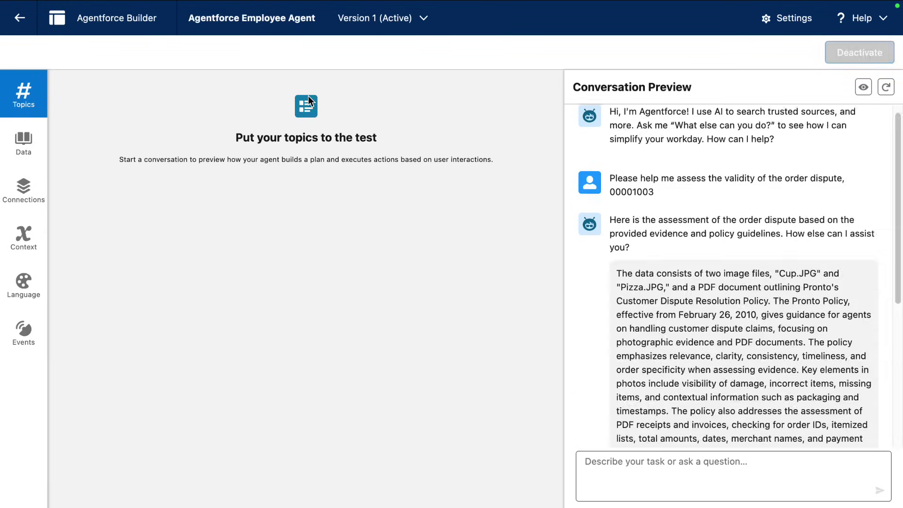
{"action": "scroll", "coordinate": [668, 219], "scroll_direction": "up", "scroll_amount": 5}
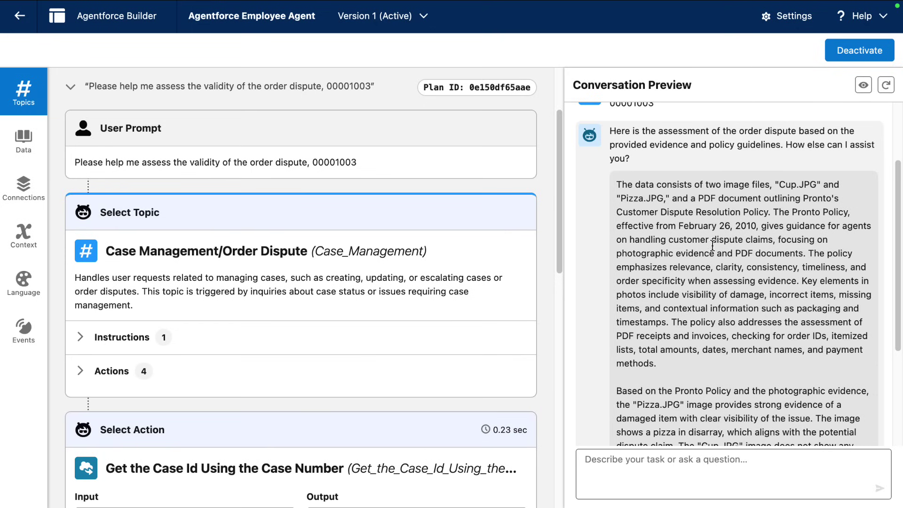
{"action": "scroll", "coordinate": [684, 301], "scroll_direction": "down", "scroll_amount": 2}
{"action": "scroll", "coordinate": [685, 305], "scroll_direction": "down", "scroll_amount": 3}
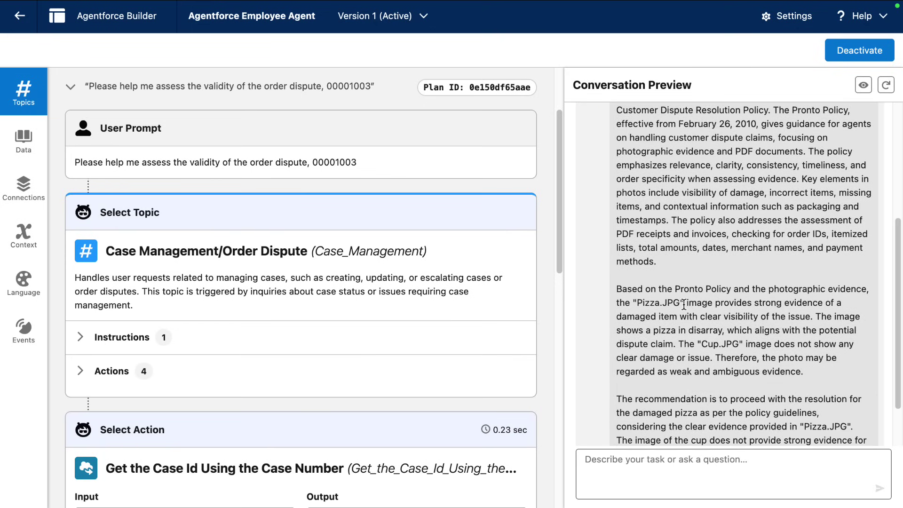
{"action": "scroll", "coordinate": [685, 305], "scroll_direction": "down", "scroll_amount": 1}
{"action": "scroll", "coordinate": [685, 305], "scroll_direction": "down", "scroll_amount": 3}
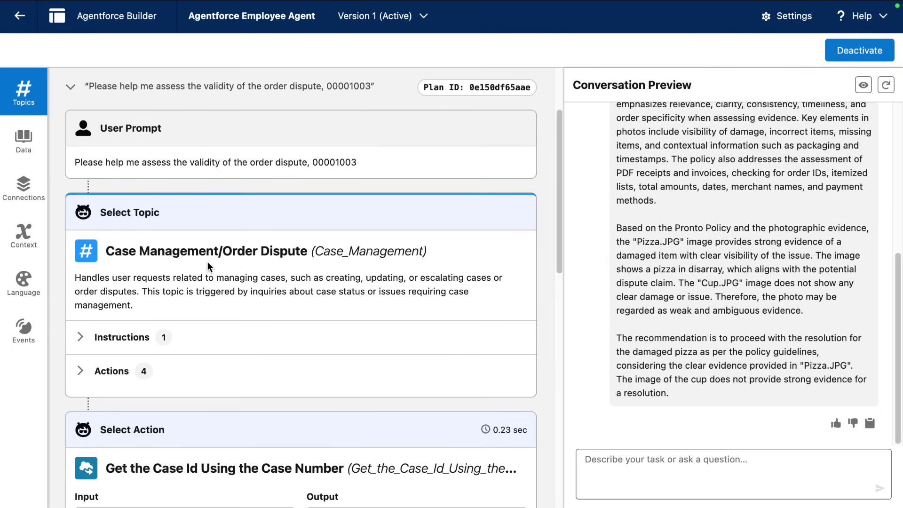
{"action": "scroll", "coordinate": [208, 267], "scroll_direction": "down", "scroll_amount": 3}
{"action": "scroll", "coordinate": [209, 267], "scroll_direction": "down", "scroll_amount": 6}
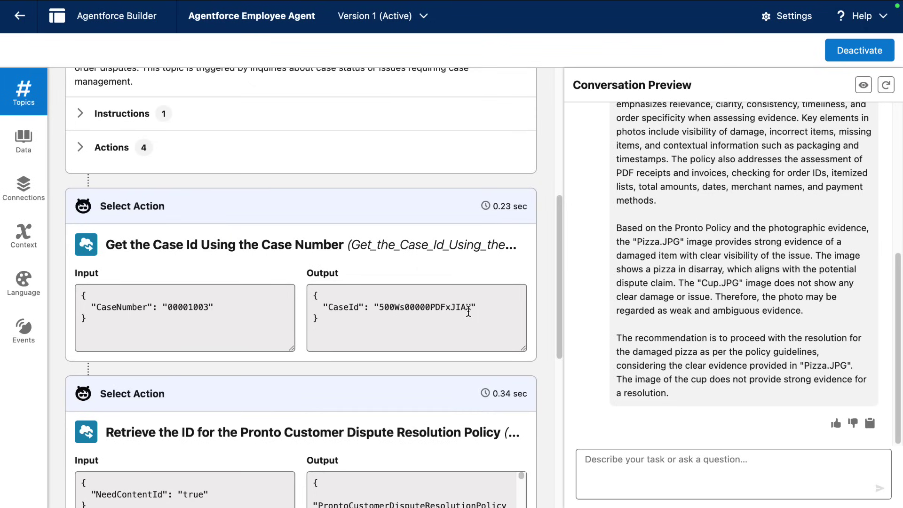
{"action": "scroll", "coordinate": [469, 311], "scroll_direction": "down", "scroll_amount": 5}
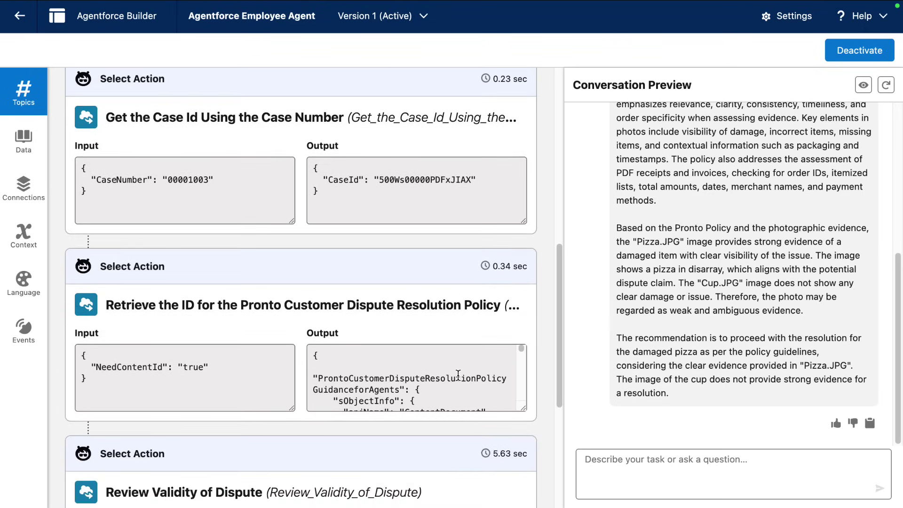
{"action": "scroll", "coordinate": [458, 375], "scroll_direction": "down", "scroll_amount": 2}
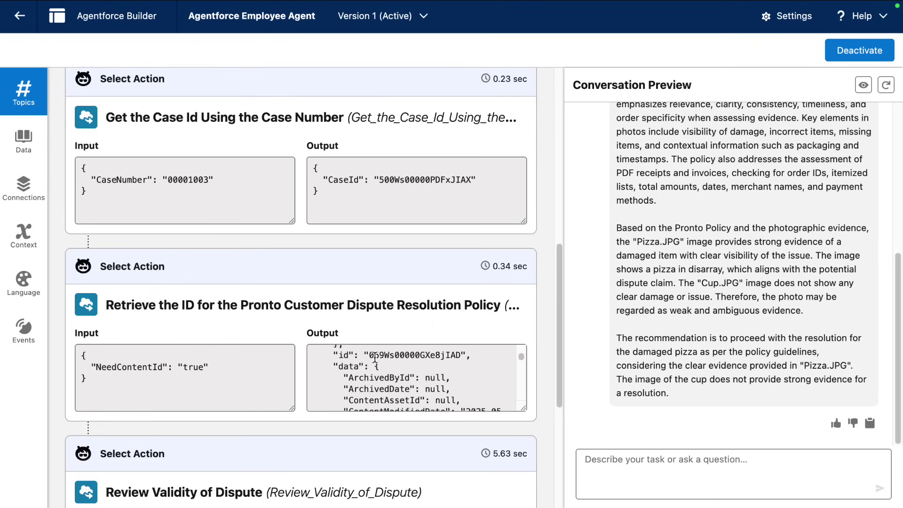
{"action": "left_click_drag", "start_coordinate": [371, 358], "coordinate": [460, 352]}
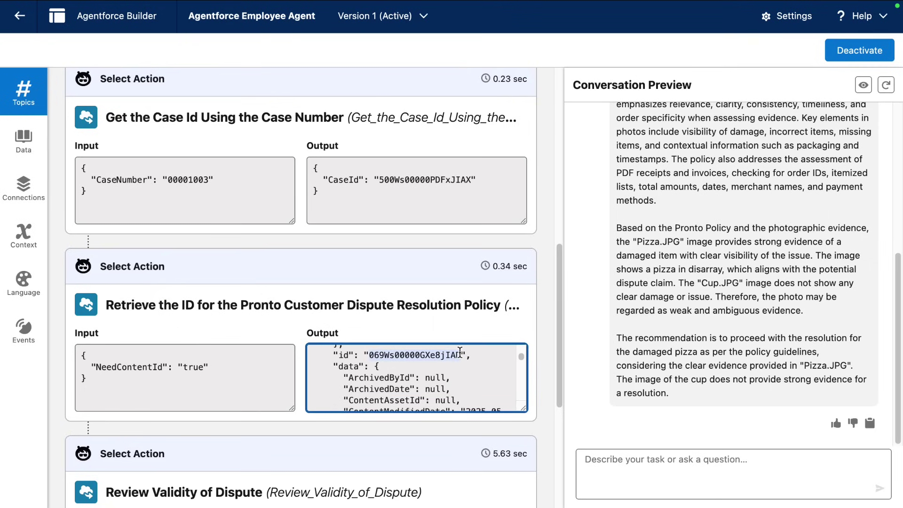
{"action": "scroll", "coordinate": [447, 385], "scroll_direction": "down", "scroll_amount": 2}
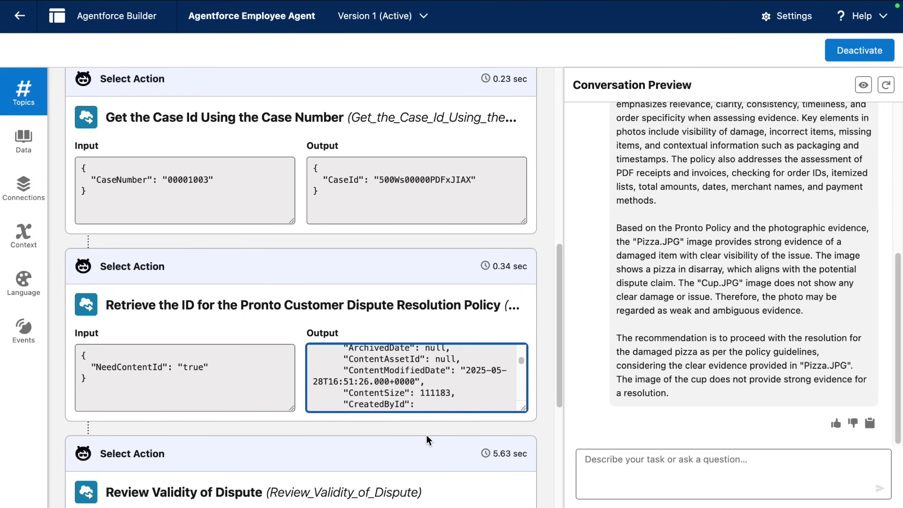
{"action": "scroll", "coordinate": [427, 440], "scroll_direction": "down", "scroll_amount": 1}
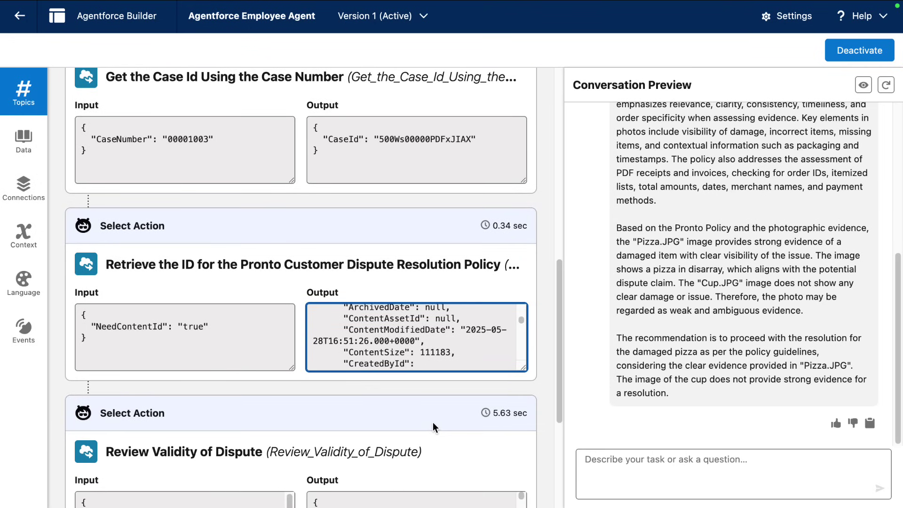
{"action": "scroll", "coordinate": [433, 425], "scroll_direction": "down", "scroll_amount": 3}
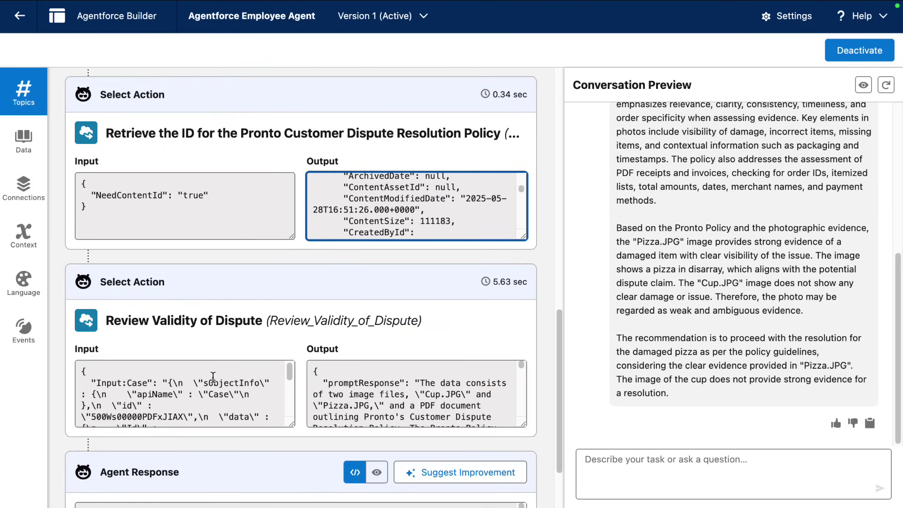